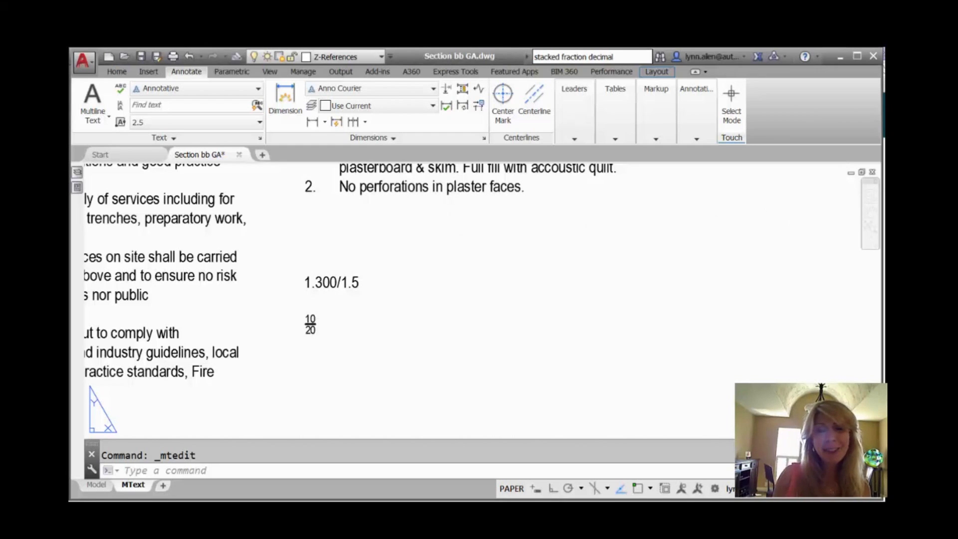
Edit the note and type 1/2 on the empty line above 1.300/1.5 so it autostacks
double_click(516, 187)
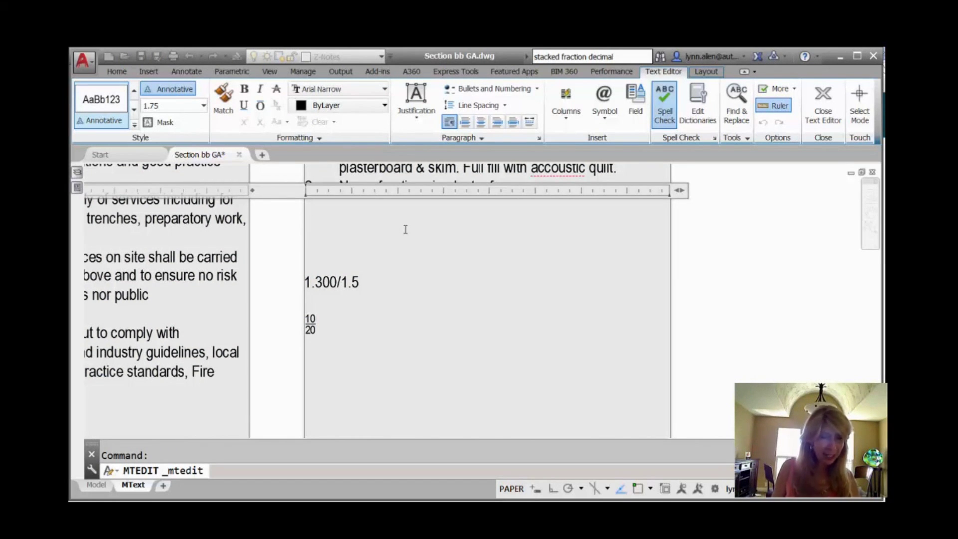
type("1/2")
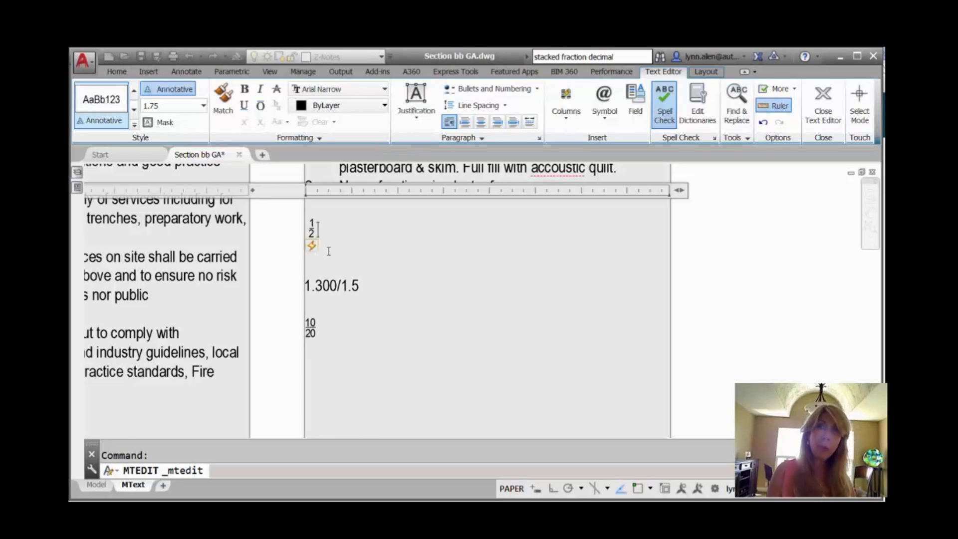
Switch the new 1/2 fraction from a horizontal stack to a diagonal one
left_click(313, 245)
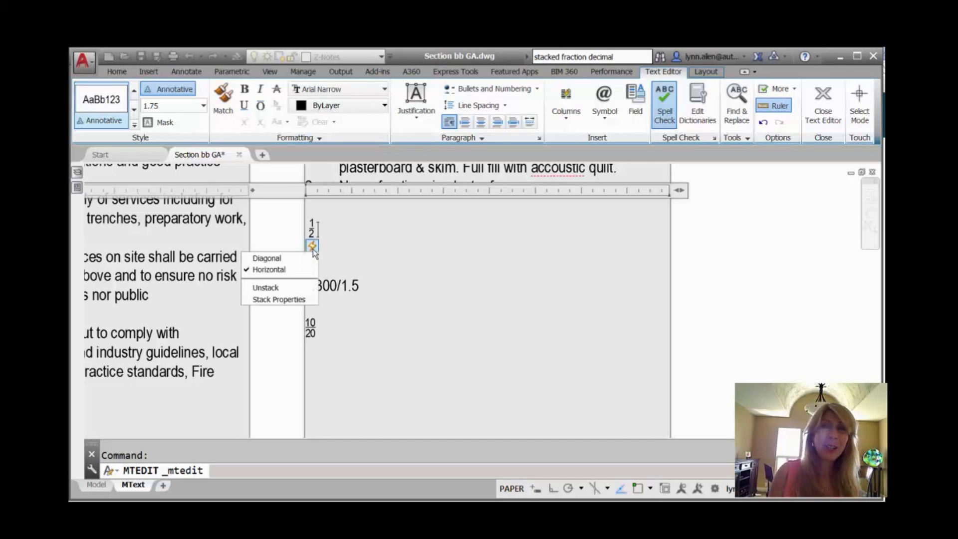
left_click(304, 259)
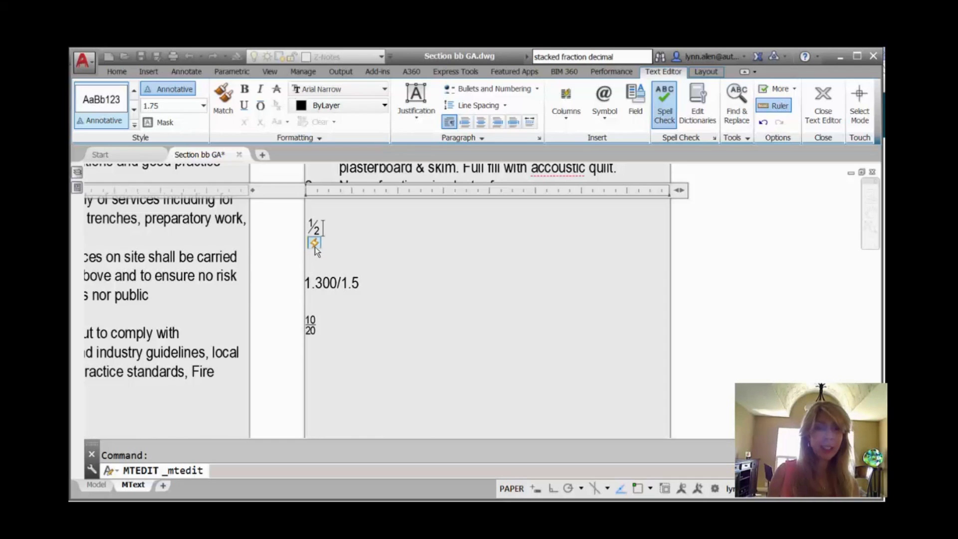
left_click(314, 244)
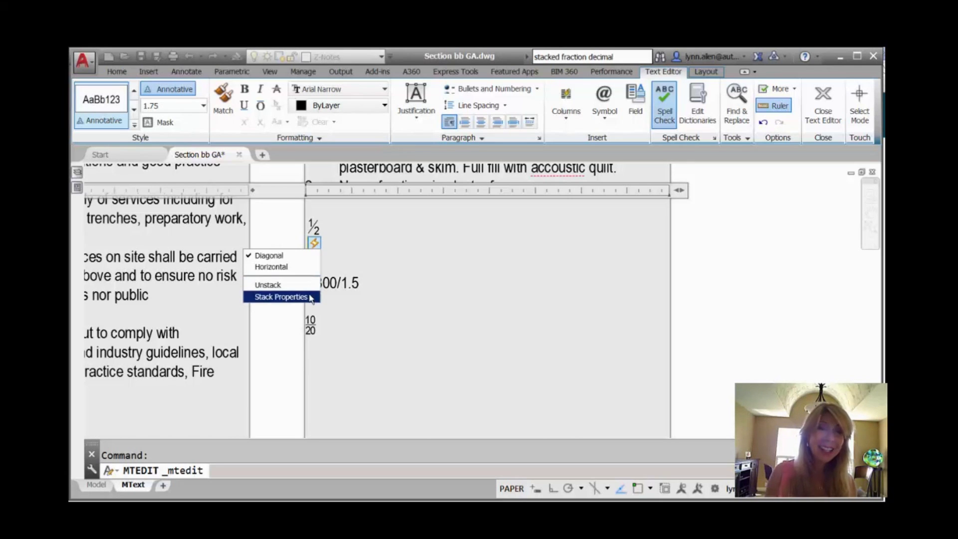
In Stack Properties, set the lower number to 5 and text size to 125%, keeping Diagonal style and centre alignment
left_click(280, 297)
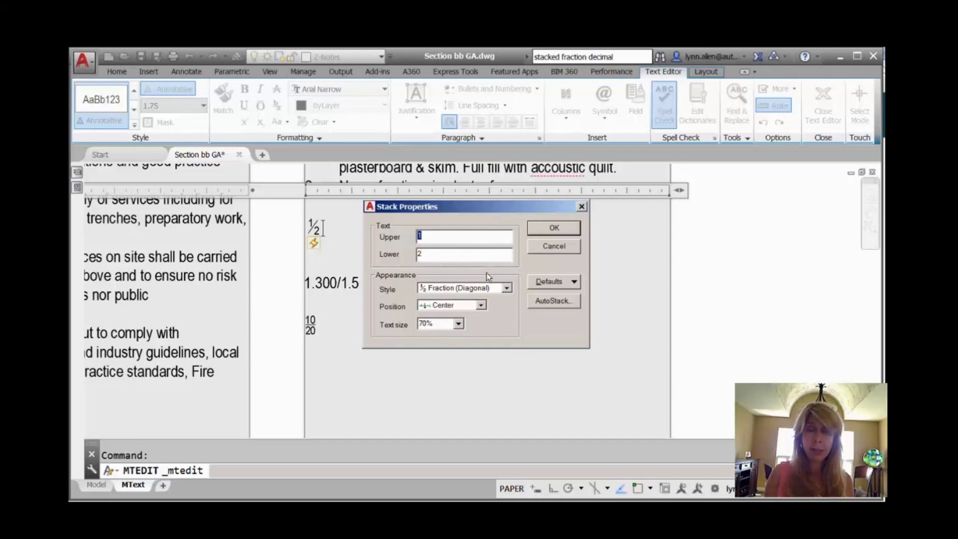
key("Tab")
type("5")
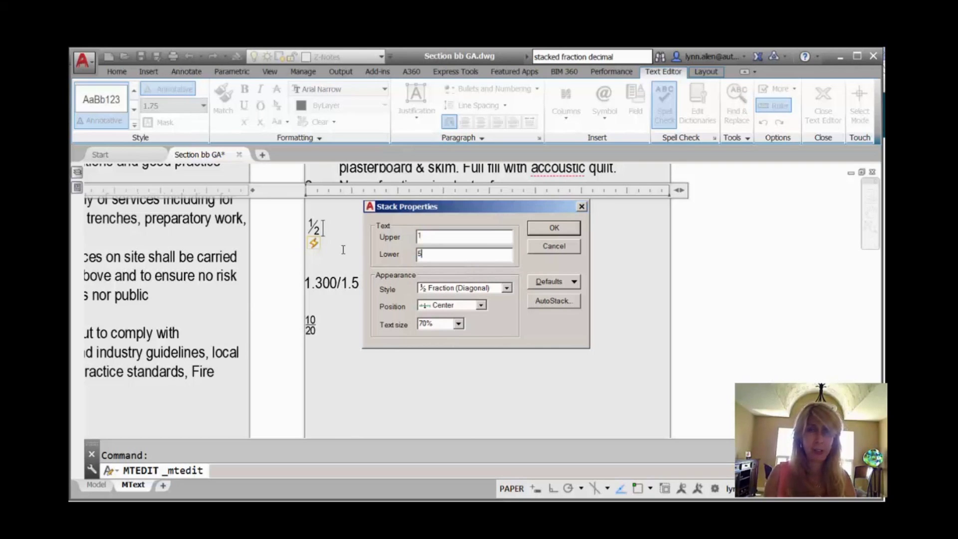
left_click(507, 288)
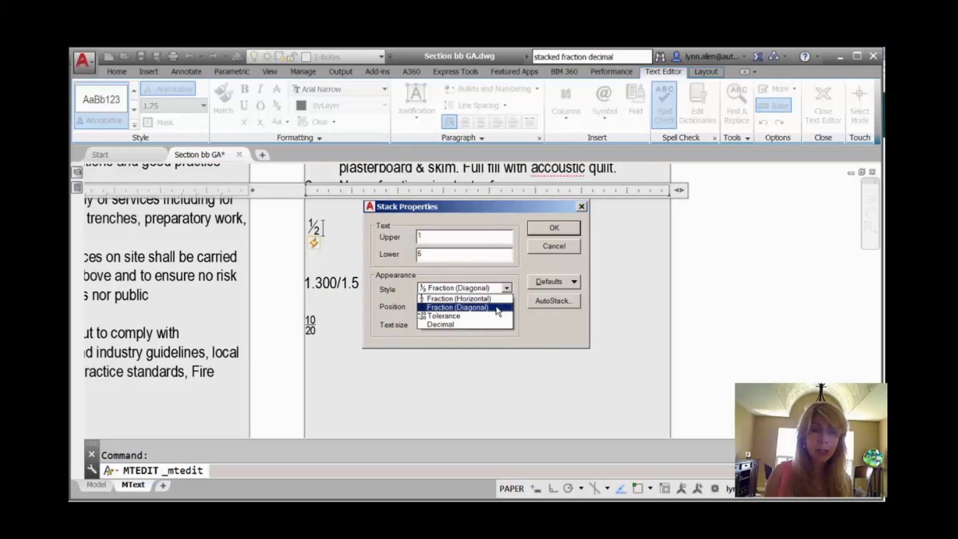
left_click(538, 326)
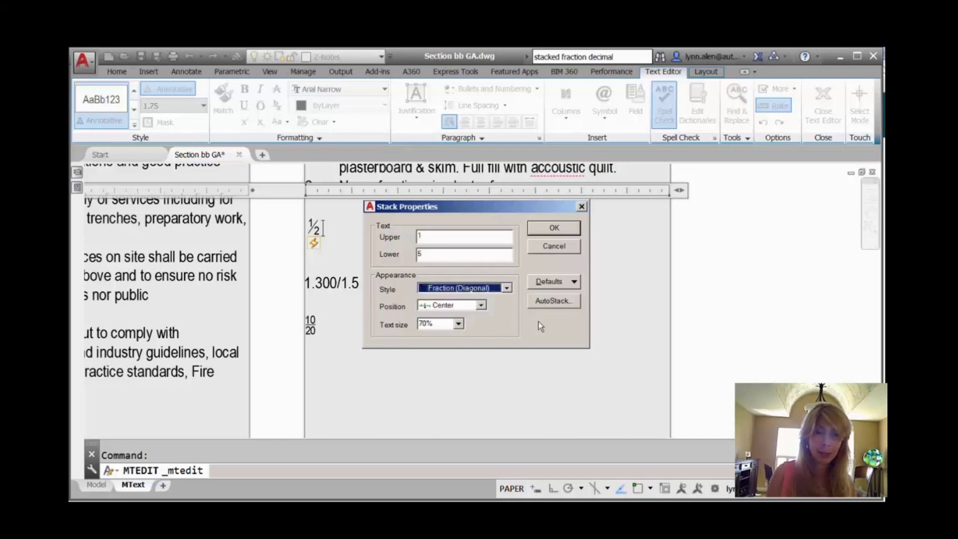
left_click(480, 306)
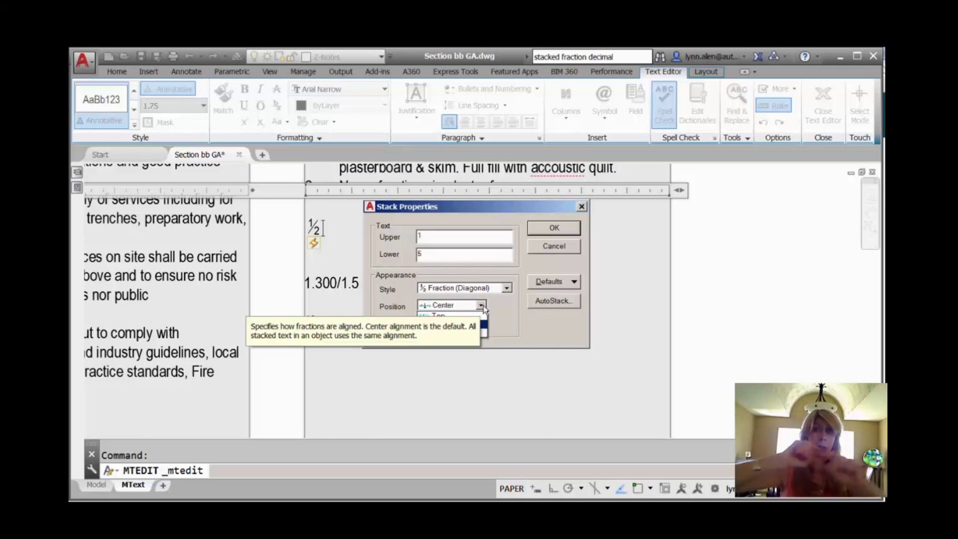
left_click(482, 305)
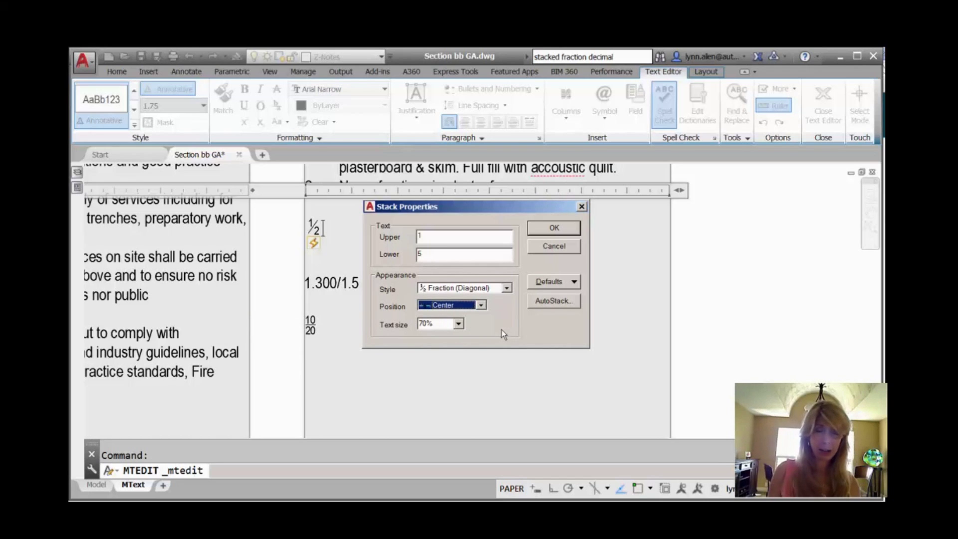
left_click(457, 324)
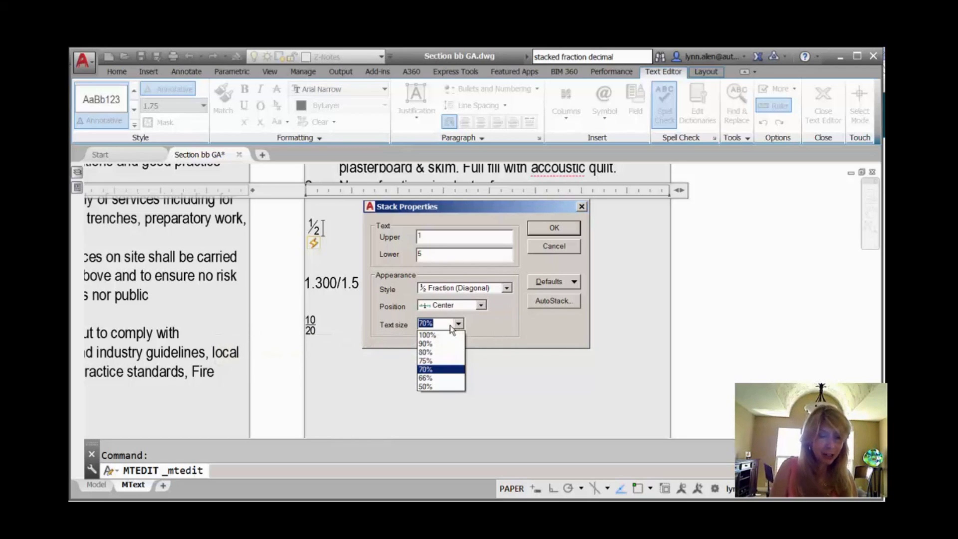
type("125")
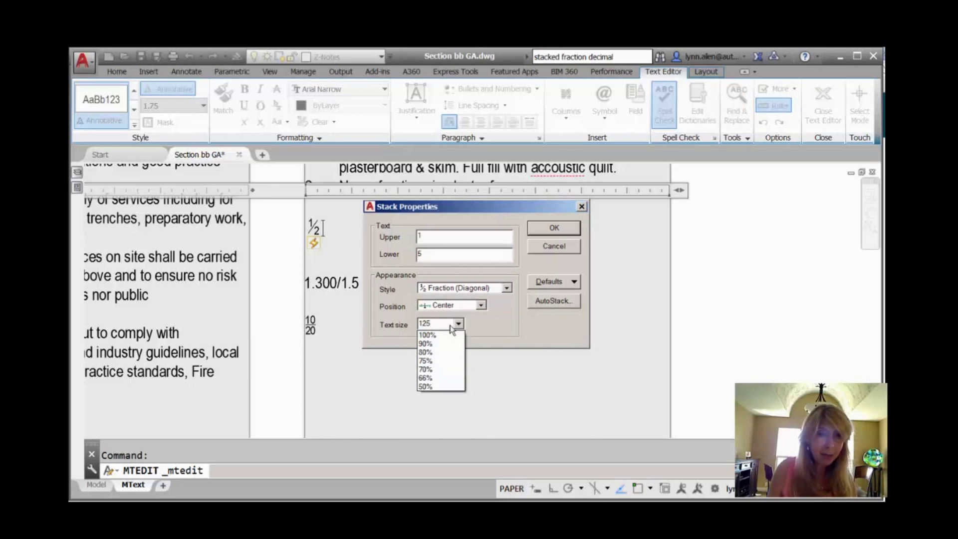
left_click(498, 334)
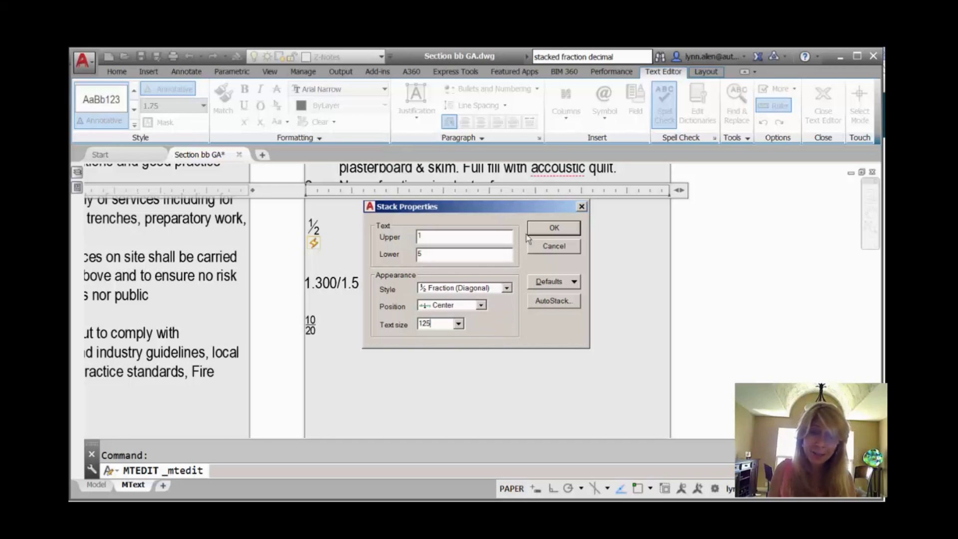
left_click(551, 228)
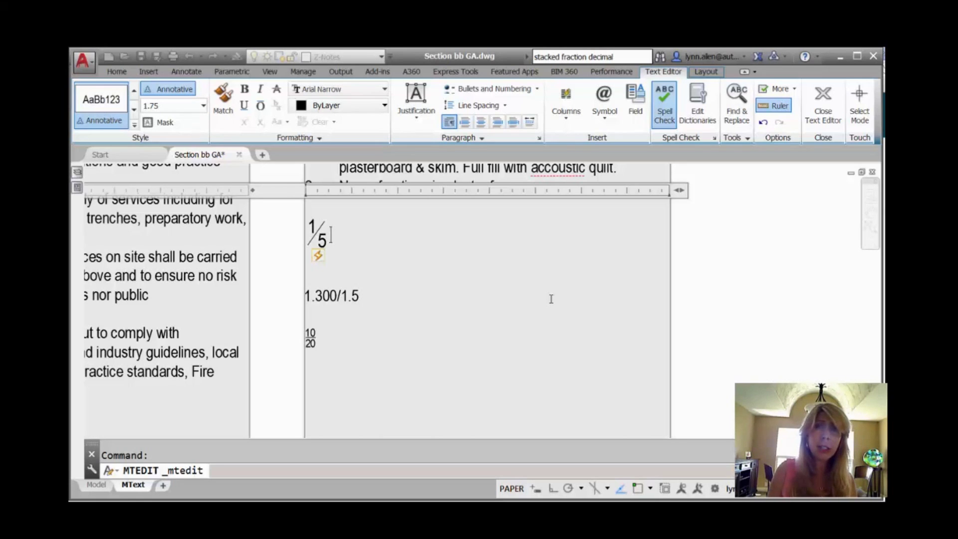
Give the 10/20 stack the Tolerance style through Stack Properties, then deselect it
double_click(311, 338)
left_click(310, 339)
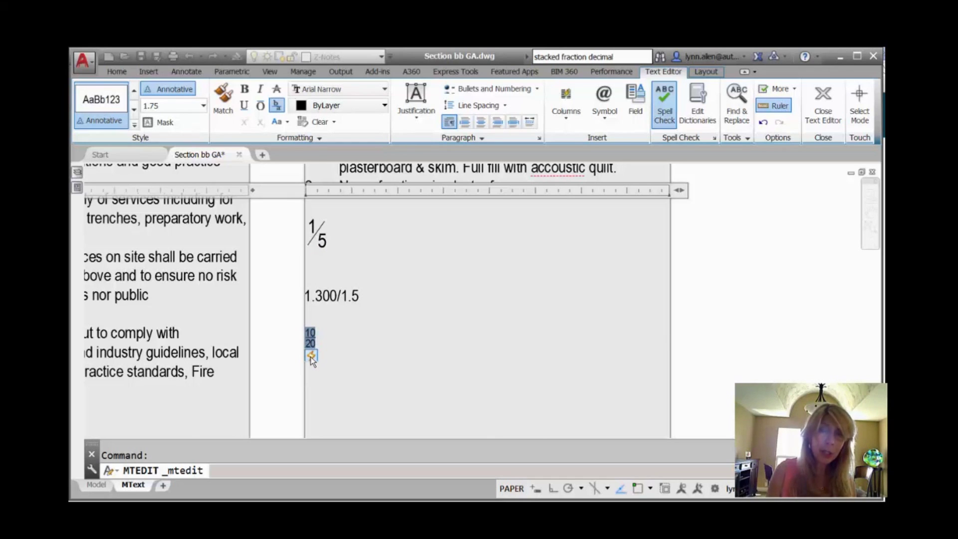
left_click(310, 356)
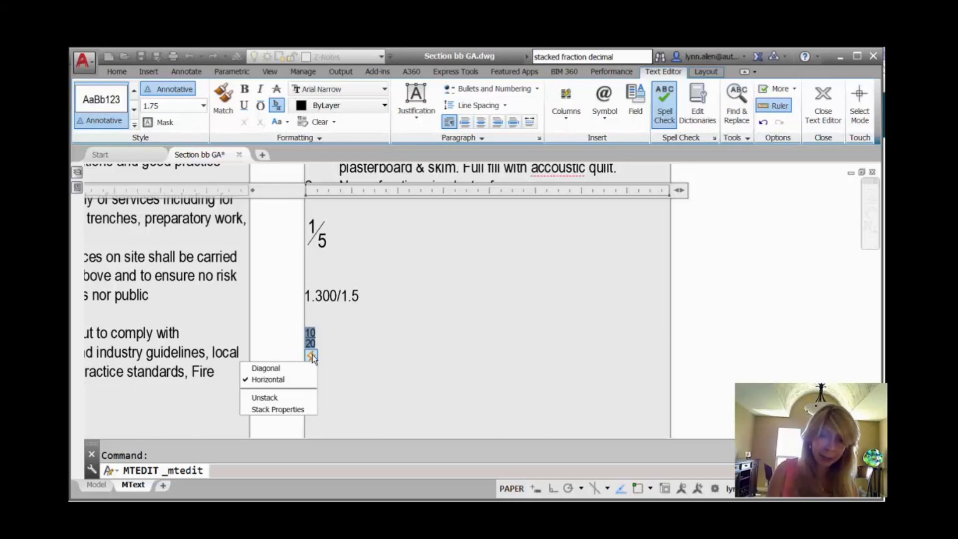
left_click(278, 409)
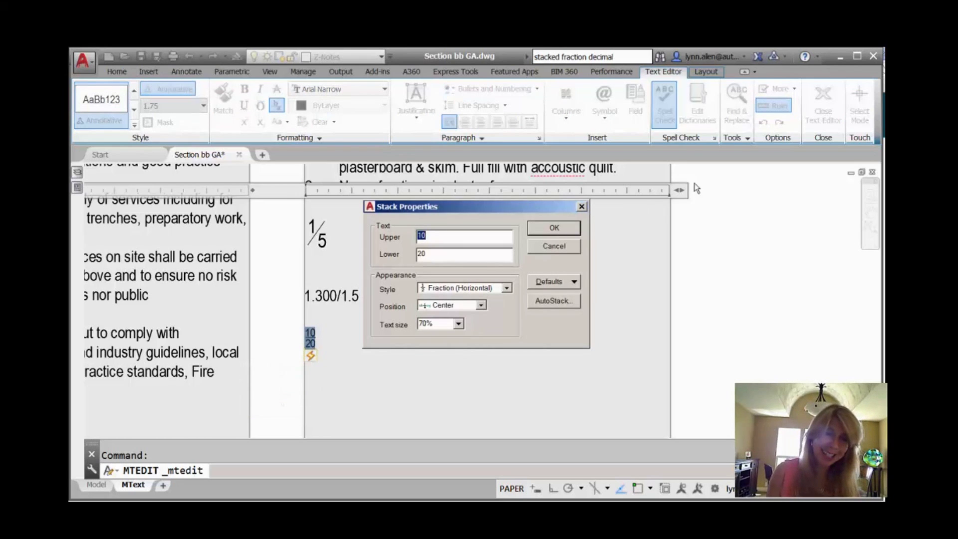
left_click(507, 287)
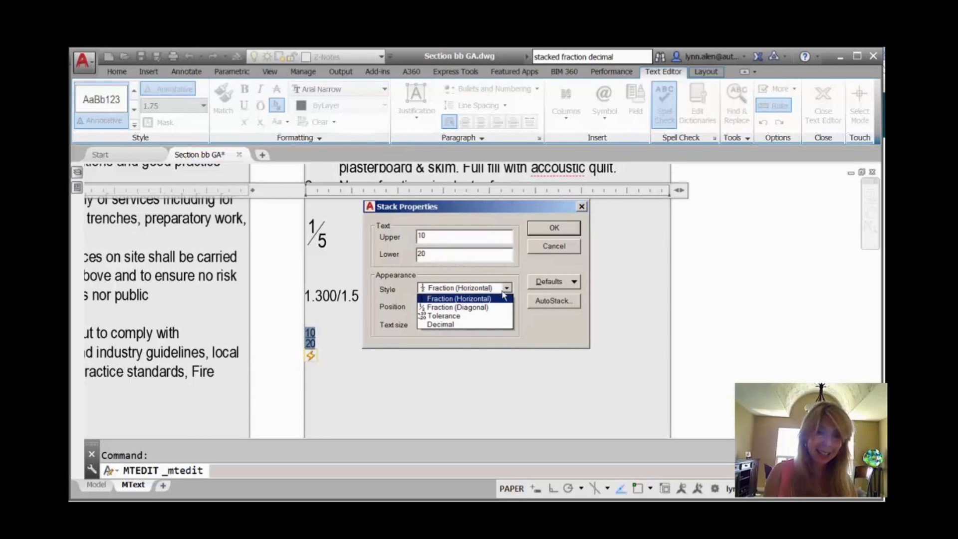
left_click(493, 316)
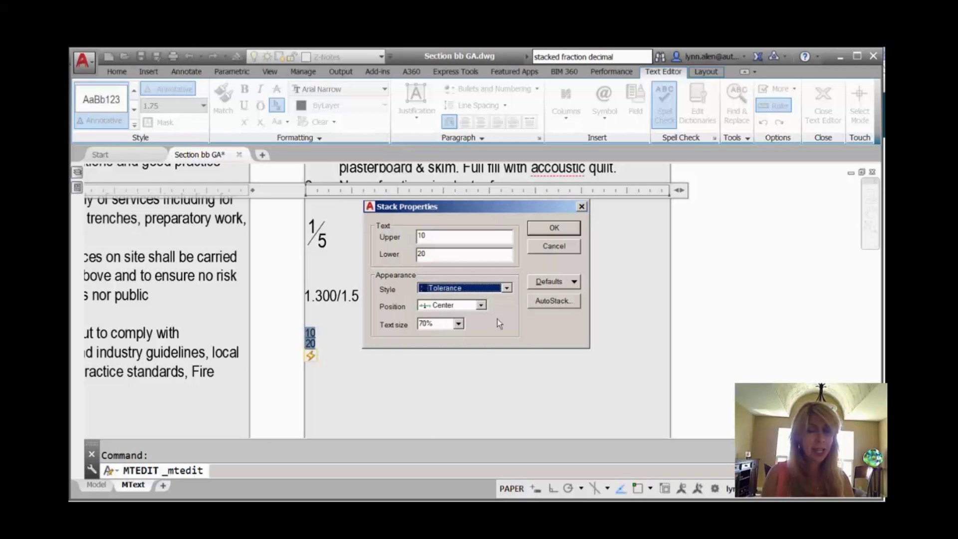
left_click(568, 230)
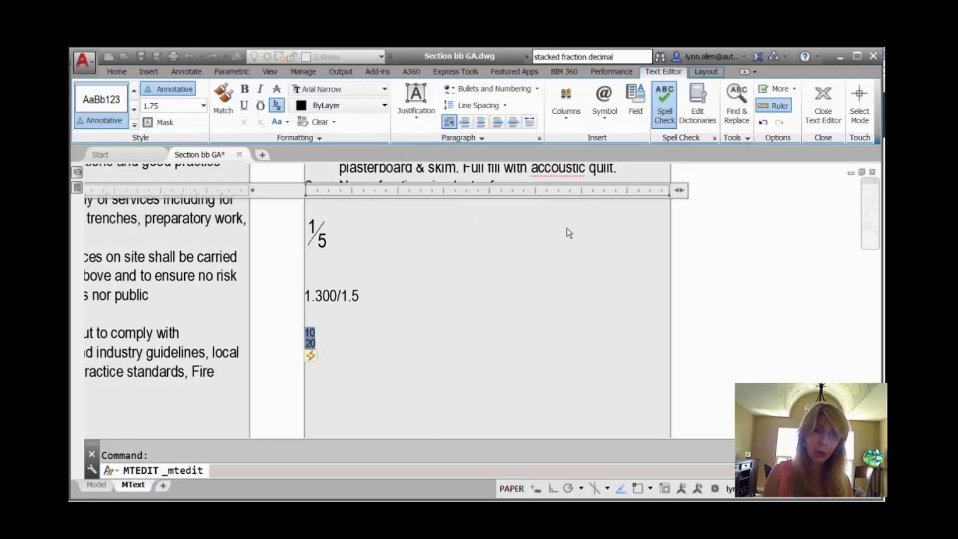
left_click(481, 312)
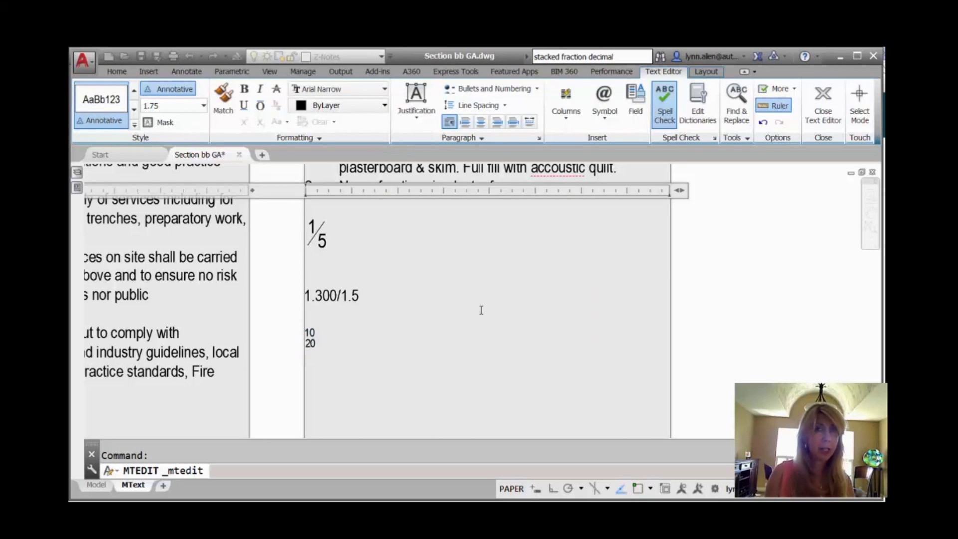
Zoom in the editor and select the 1.300/1.5 text
scroll(432, 332, "up", 2)
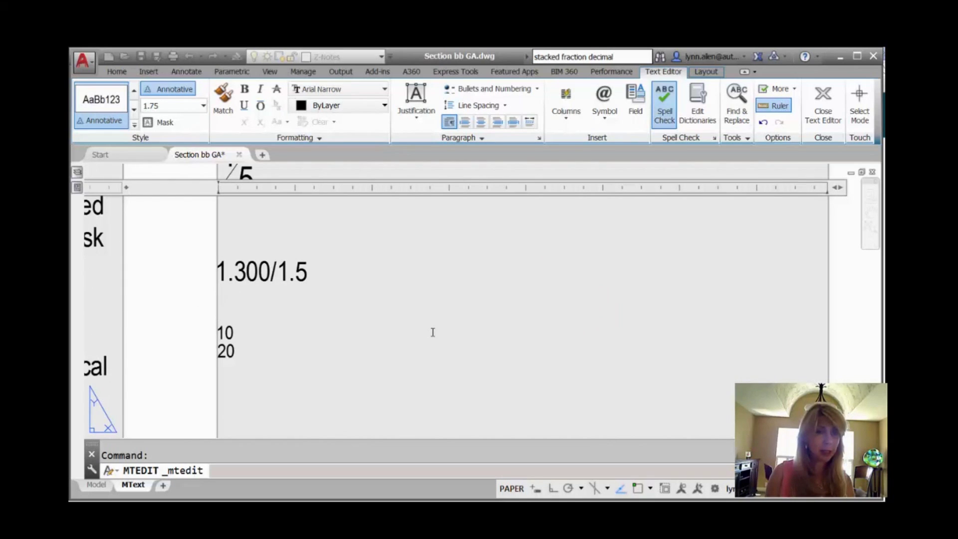
scroll(432, 331, "down", 1)
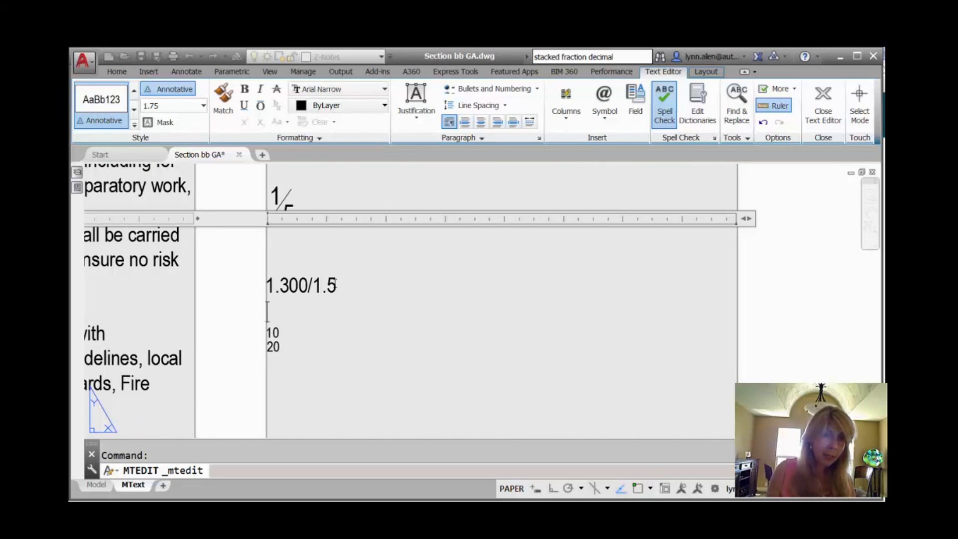
left_click_drag(336, 286, 264, 298)
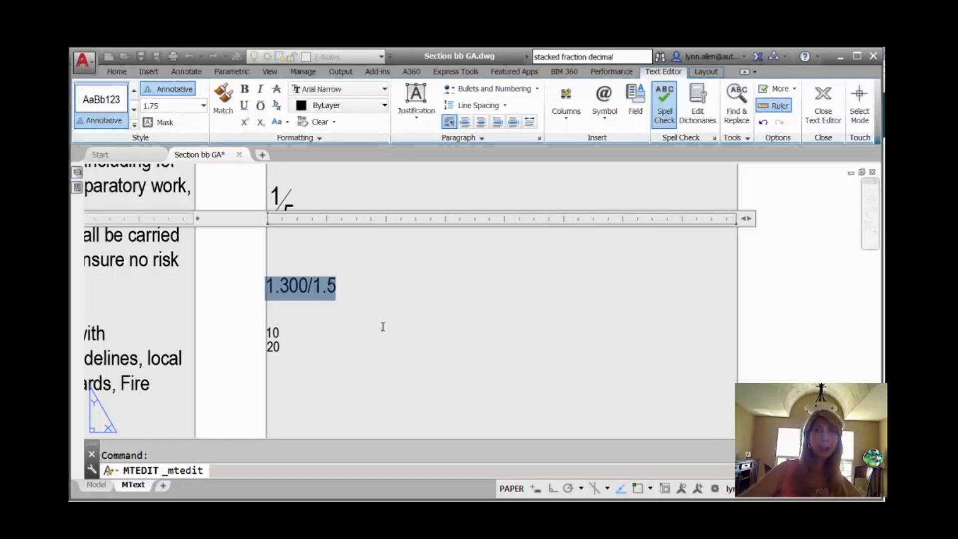
Stack 1.300 over 1.5 with the context-menu Stack command and select the new stack
right_click(302, 293)
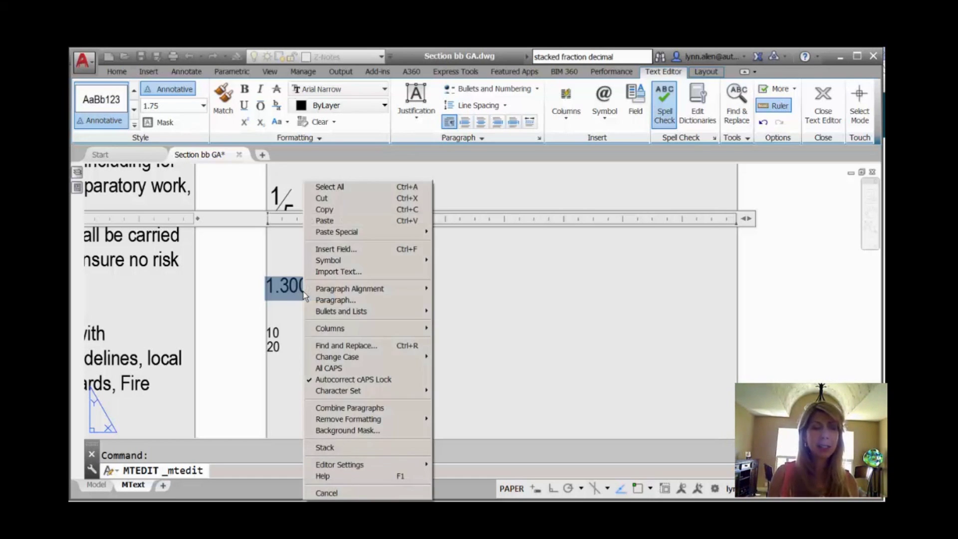
mouse_move(322, 290)
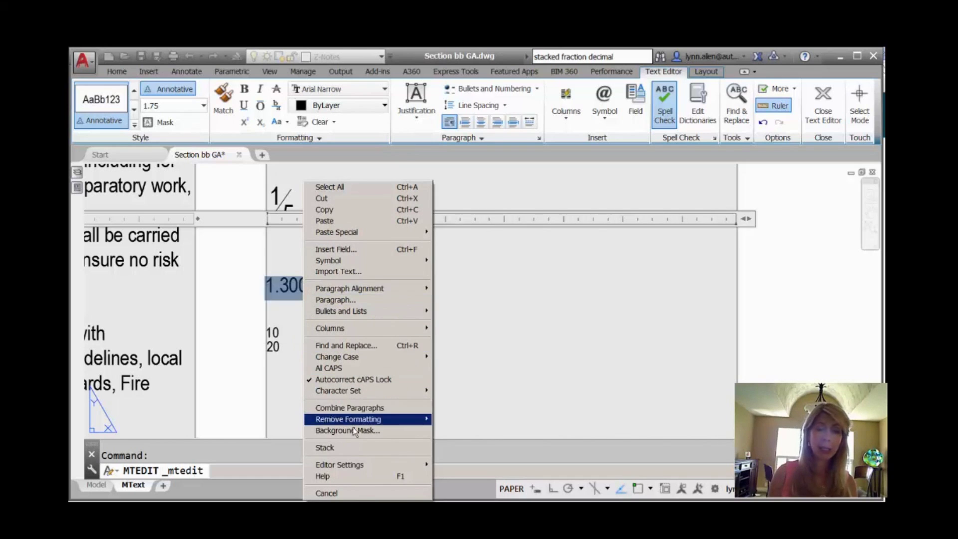
left_click(344, 452)
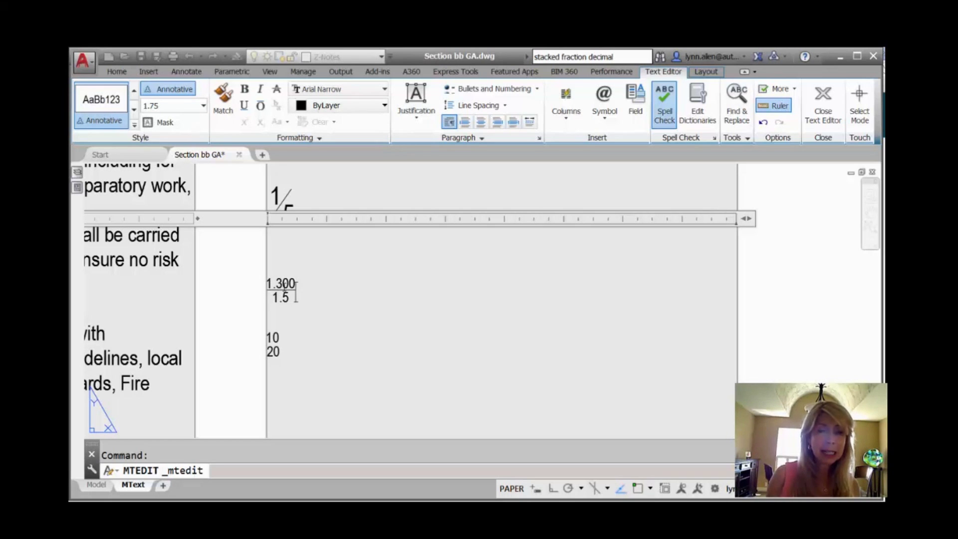
left_click(284, 285)
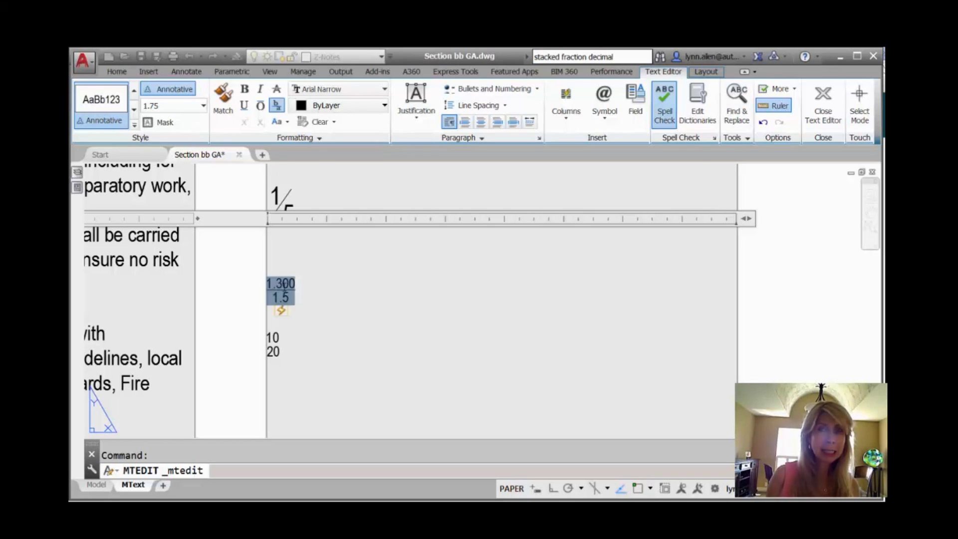
Set the 1.300/1.5 stack to the Decimal style so its decimal points align
left_click(281, 311)
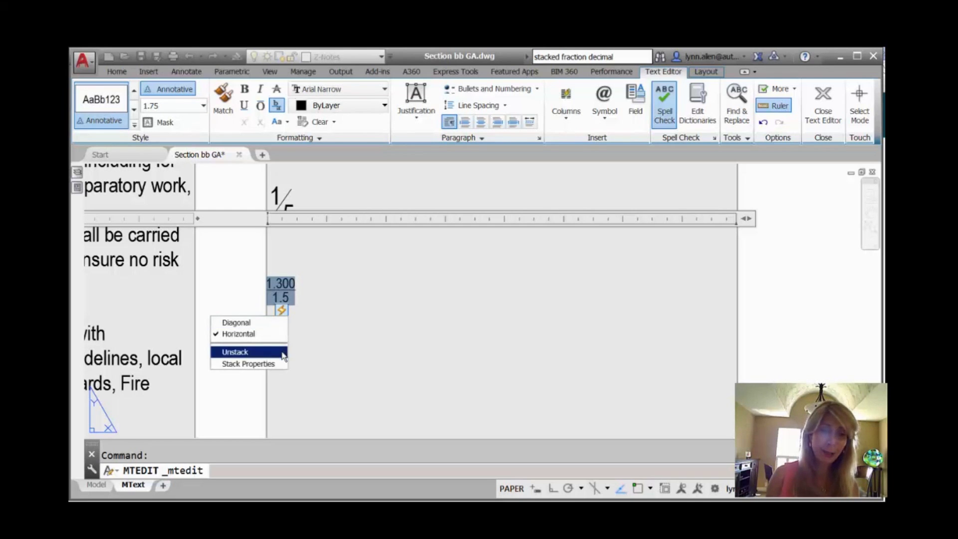
left_click(277, 364)
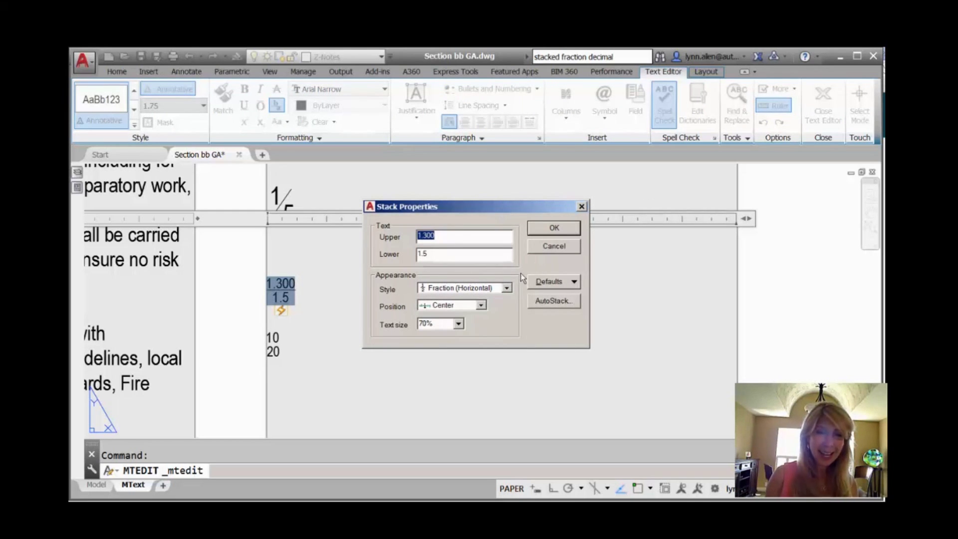
left_click(506, 288)
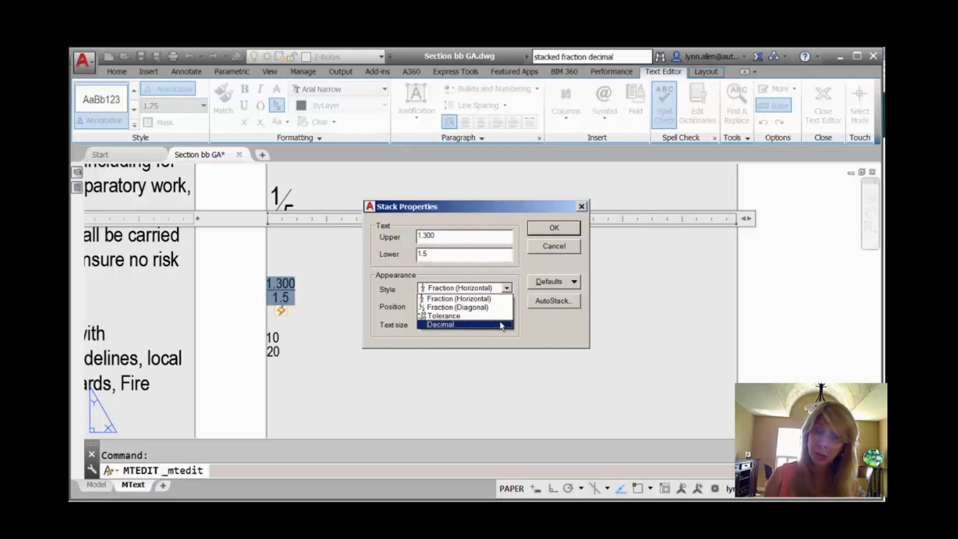
left_click(500, 323)
left_click(549, 228)
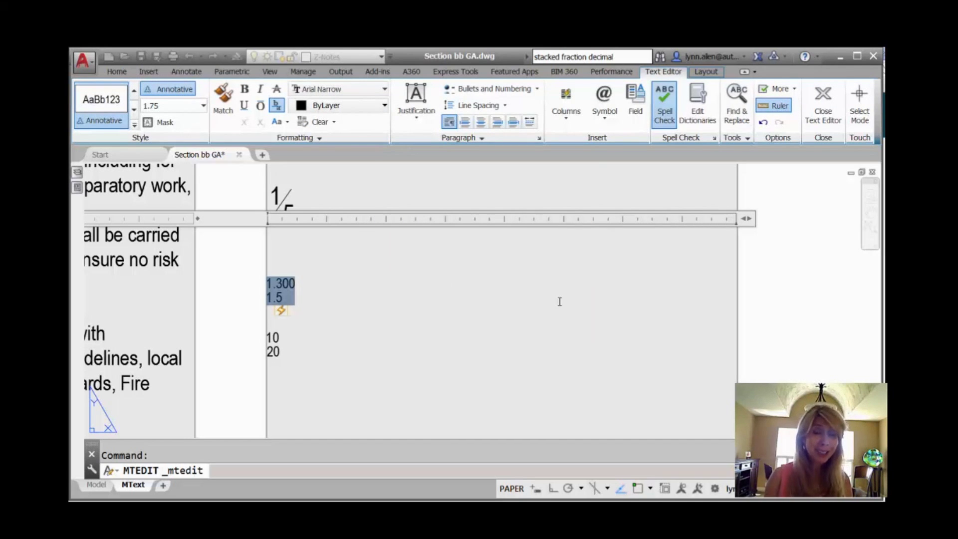
left_click(540, 310)
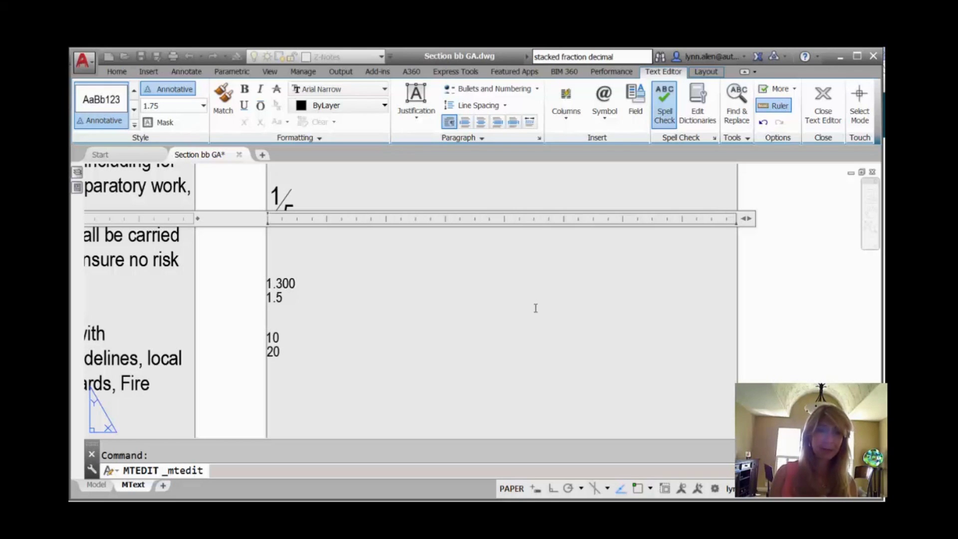
Type the mixed number 1 1/2 on a new line below 1/5 and open its Stack Properties
left_click(360, 243)
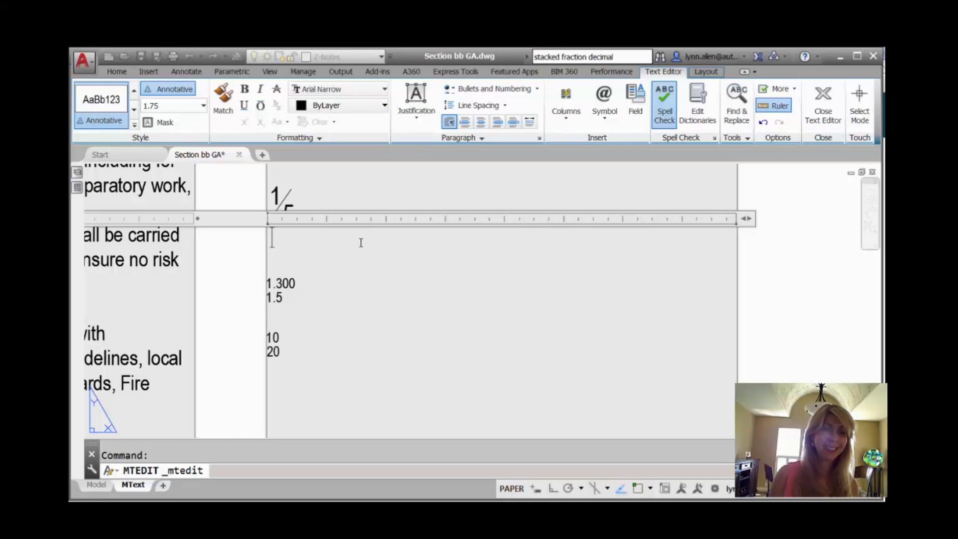
type("1 1/2")
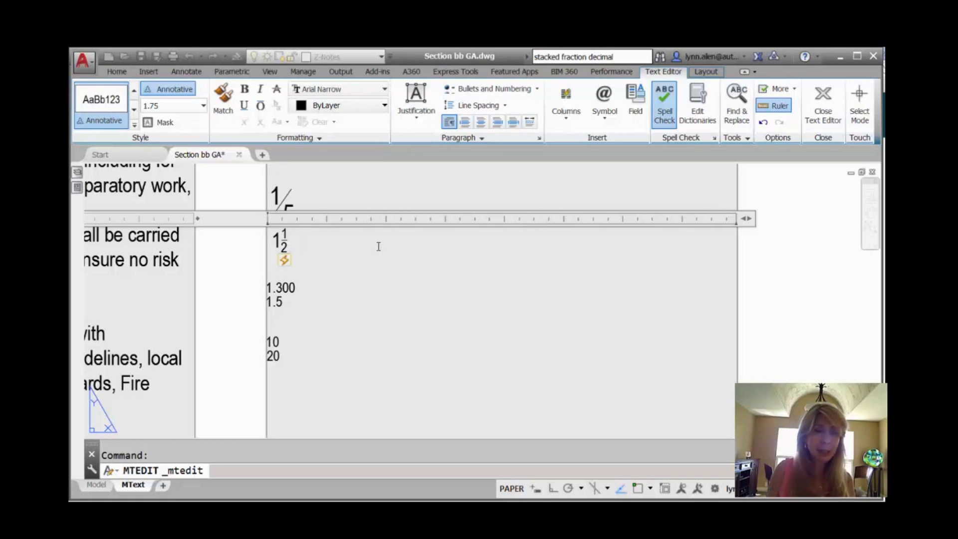
left_click(287, 264)
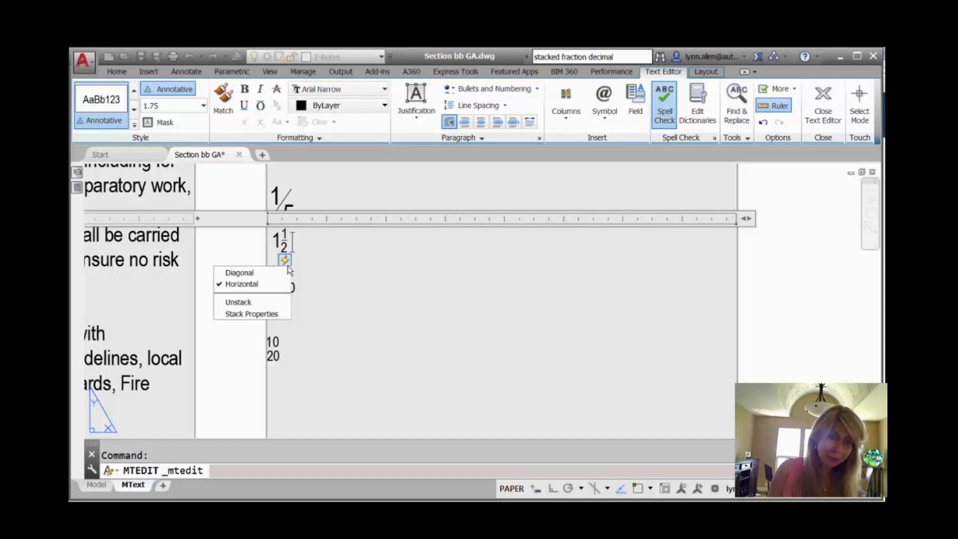
left_click(279, 313)
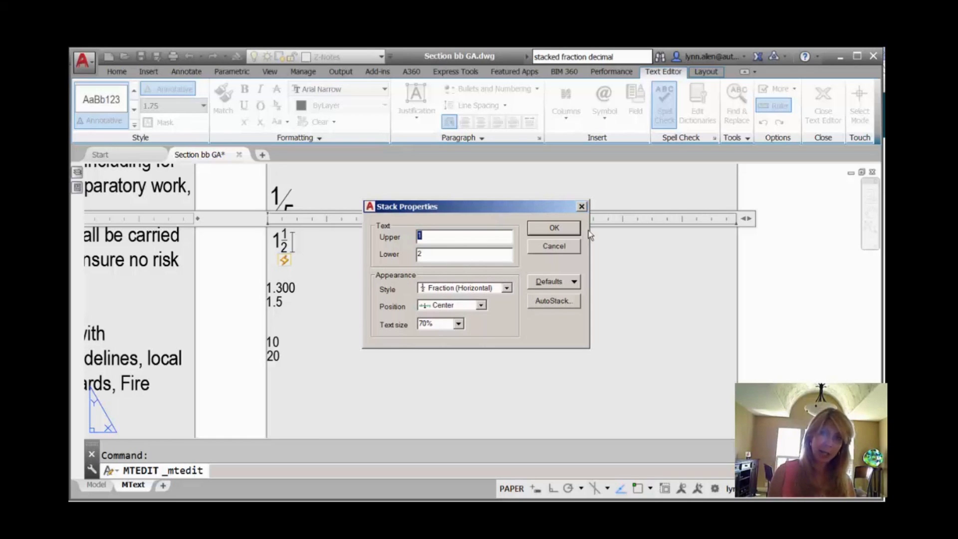
Open the AutoStack Properties dialog from the 1 1/2 Stack Properties
left_click(552, 300)
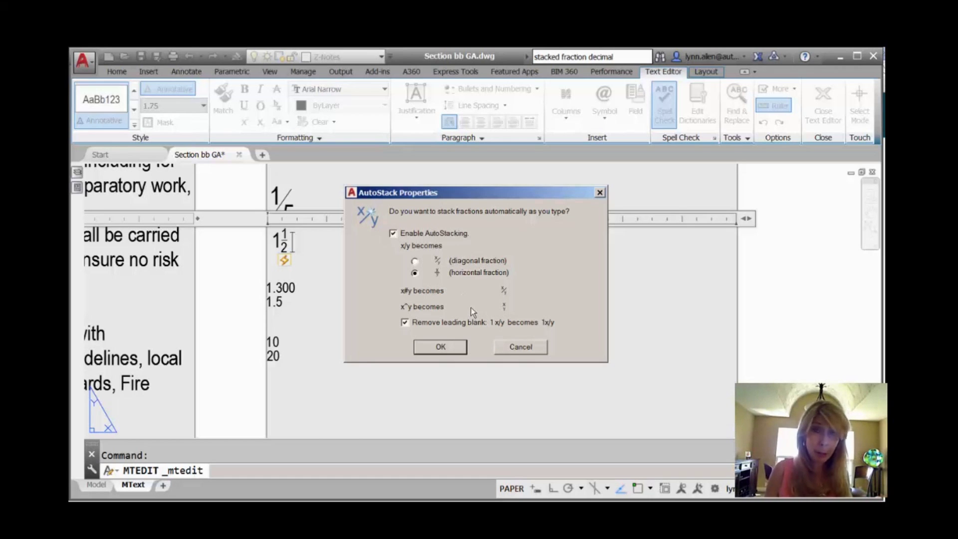
Pick the diagonal fraction option in AutoStack Properties, then cancel without keeping it
left_click(414, 260)
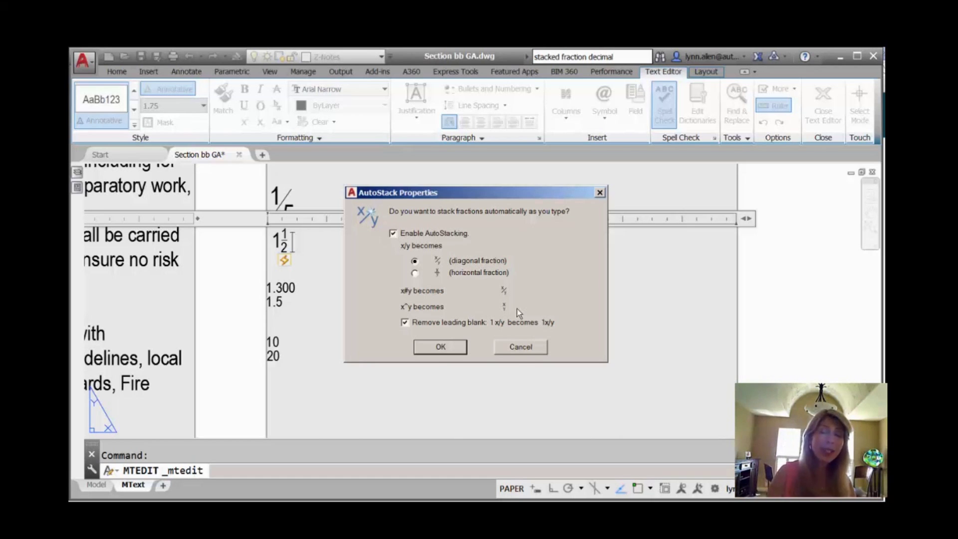
left_click(520, 347)
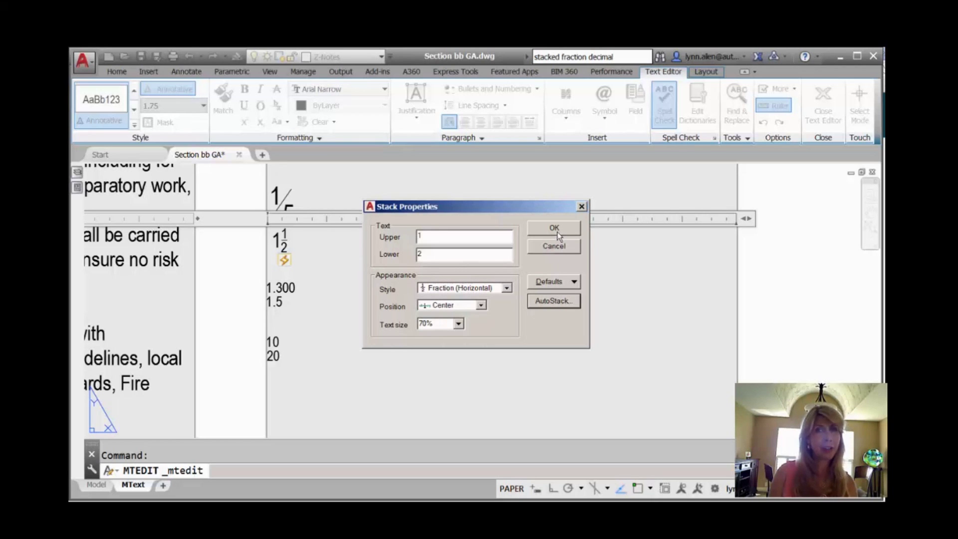
Review the Defaults options, then close Stack Properties with 1 1/2 kept horizontal
left_click(573, 283)
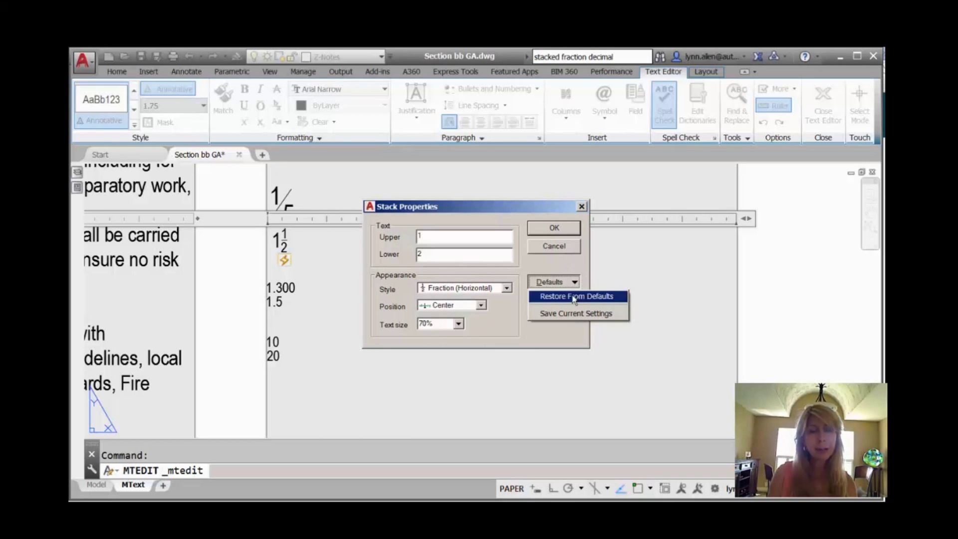
left_click(581, 207)
left_click(582, 207)
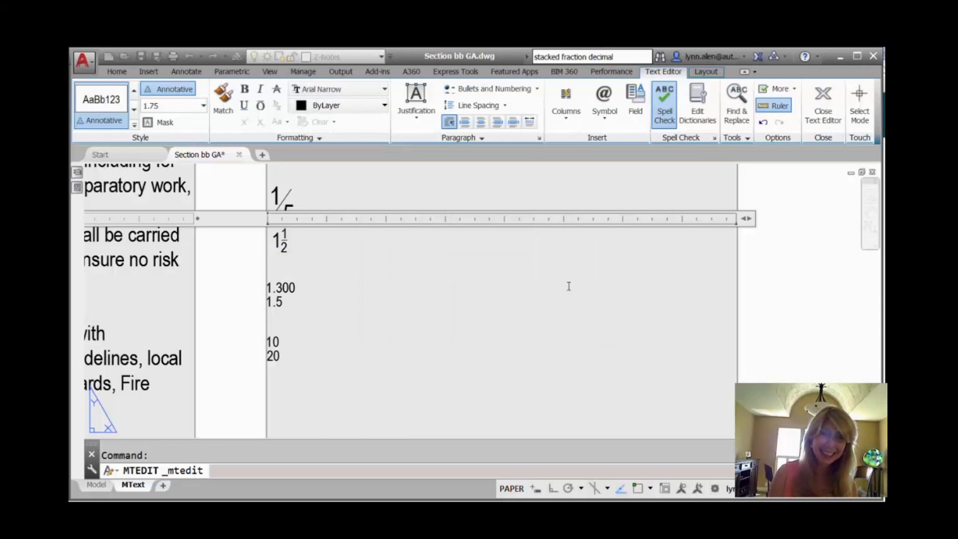